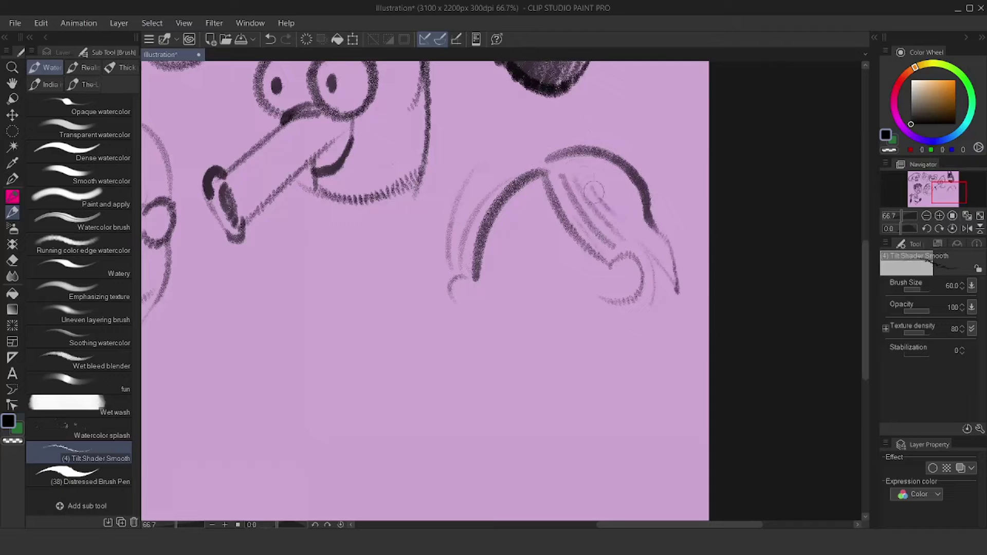
# - Sketch the flared outer hair contour on the head's left side and the wide rounded jaw from ear to ear
pyautogui.moveTo(548, 155)
pyautogui.mouseDown()
pyautogui.moveTo(473, 168)
pyautogui.moveTo(464, 246)
pyautogui.mouseUp()
pyautogui.moveTo(438, 208)
pyautogui.mouseDown()
pyautogui.moveTo(440, 244)
pyautogui.moveTo(397, 307)
pyautogui.moveTo(449, 284)
pyautogui.mouseUp()
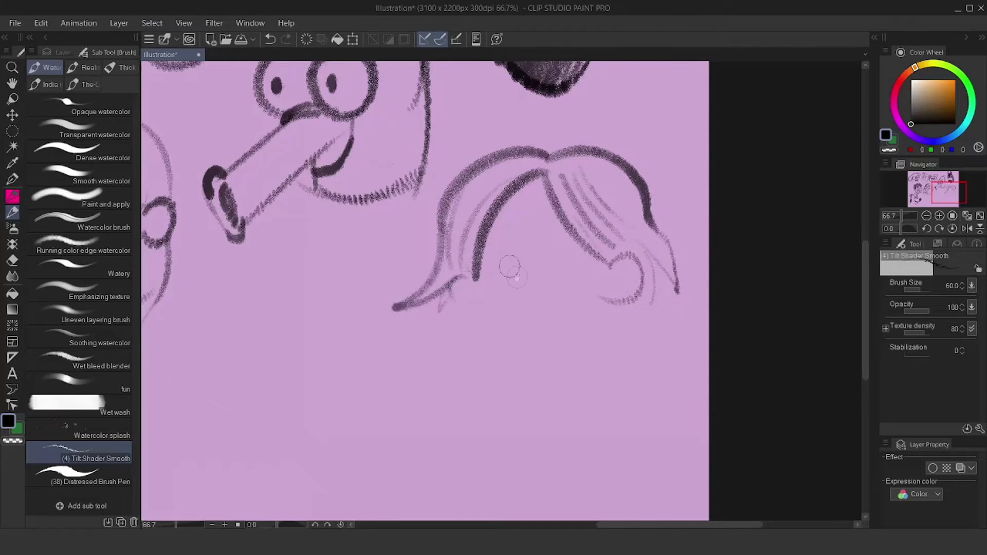
pyautogui.scroll(-3, 506, 265)
pyautogui.moveTo(452, 197); pyautogui.dragTo(456, 245)
pyautogui.hotkey('ctrl', 'z')
pyautogui.moveTo(456, 206)
pyautogui.mouseDown()
pyautogui.moveTo(465, 264)
pyautogui.moveTo(605, 229)
pyautogui.moveTo(619, 210)
pyautogui.mouseUp()
pyautogui.hotkey('ctrl', 'z')
pyautogui.moveTo(456, 201)
pyautogui.mouseDown()
pyautogui.moveTo(596, 231)
pyautogui.moveTo(604, 203)
pyautogui.mouseUp()
pyautogui.hotkey('ctrl', 'z')
pyautogui.moveTo(460, 207); pyautogui.dragTo(604, 198)
# - Draw two short neck lines below the jaw of the parted-hair head
pyautogui.moveTo(599, 248); pyautogui.dragTo(580, 302)
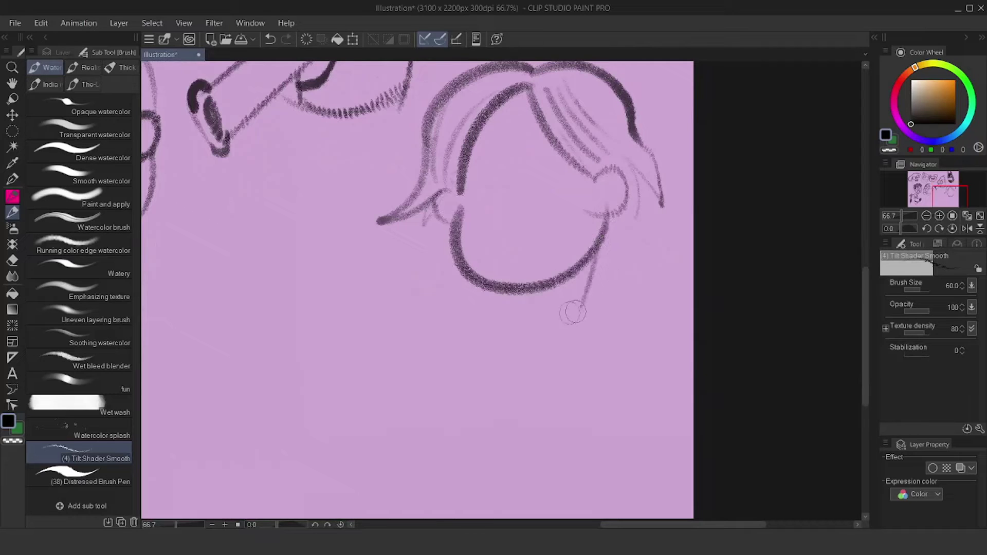
pyautogui.hotkey('ctrl', 'z')
pyautogui.moveTo(594, 252); pyautogui.dragTo(593, 284)
pyautogui.moveTo(534, 293); pyautogui.dragTo(516, 326)
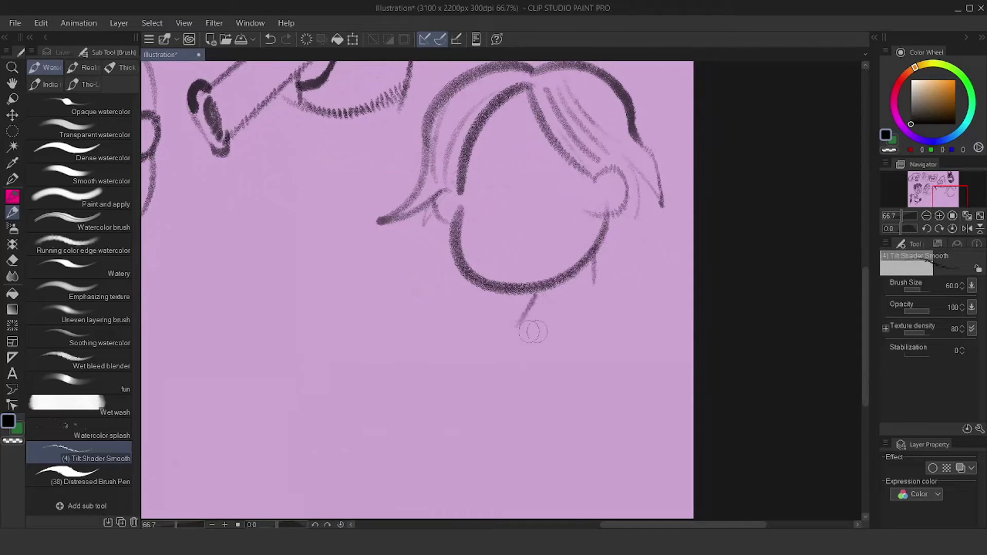
# - Draw a filled oval clown nose in the middle of the face and short vertical makeup marks beneath both eye areas
pyautogui.moveTo(562, 227); pyautogui.dragTo(548, 256)
pyautogui.moveTo(482, 240)
pyautogui.mouseDown()
pyautogui.moveTo(512, 237)
pyautogui.moveTo(491, 236)
pyautogui.mouseUp()
pyautogui.hotkey('ctrl', 'z')
pyautogui.hotkey('ctrl', 'z')
pyautogui.moveTo(549, 229)
pyautogui.mouseDown()
pyautogui.moveTo(547, 254)
pyautogui.moveTo(553, 226)
pyautogui.mouseUp()
pyautogui.moveTo(454, 226)
pyautogui.mouseDown()
pyautogui.moveTo(469, 227)
pyautogui.moveTo(458, 254)
pyautogui.mouseUp()
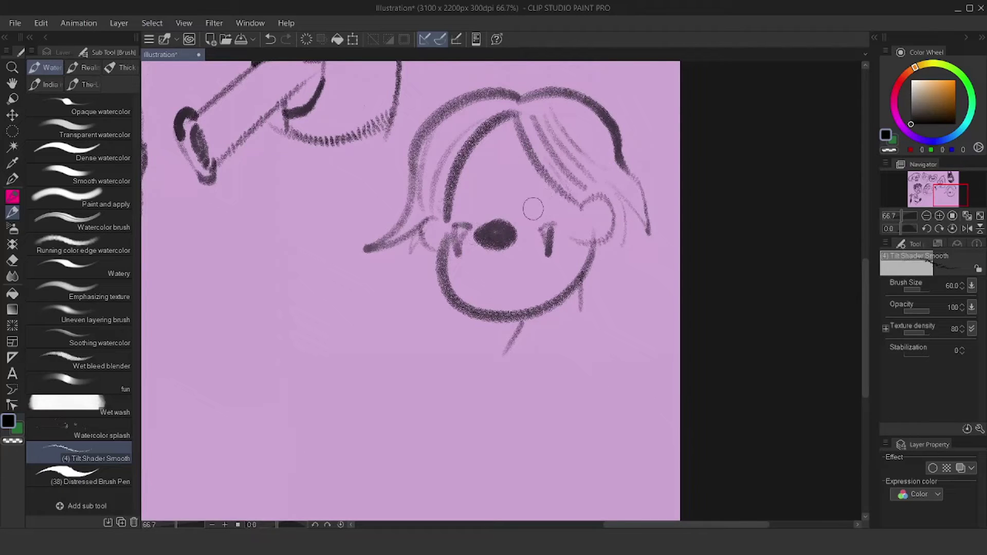
# - Draw the clown's angry eyes with dark pupils and a curved outline around each eye
pyautogui.moveTo(522, 207)
pyautogui.mouseDown()
pyautogui.moveTo(570, 202)
pyautogui.moveTo(550, 211)
pyautogui.mouseUp()
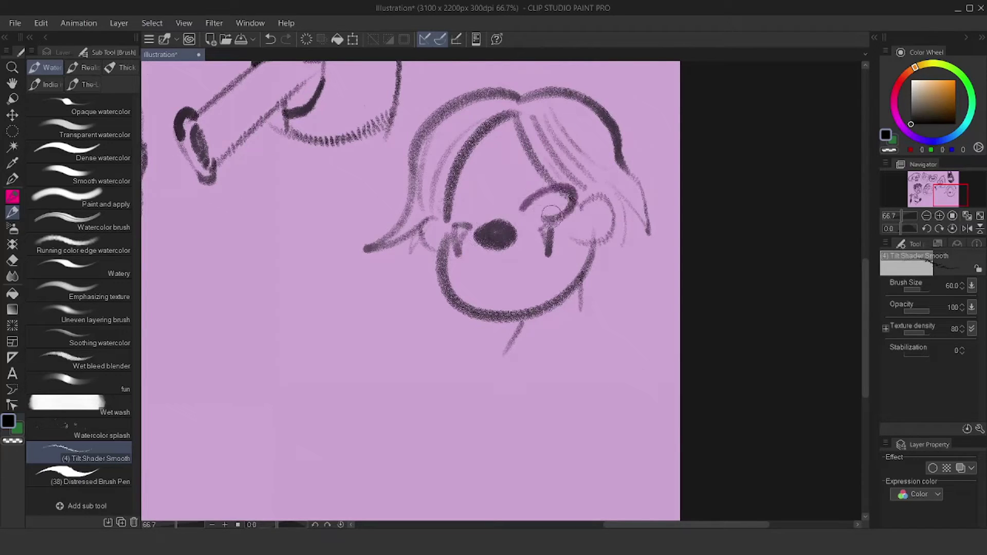
pyautogui.moveTo(483, 208)
pyautogui.mouseDown()
pyautogui.moveTo(451, 218)
pyautogui.moveTo(483, 218)
pyautogui.moveTo(466, 212)
pyautogui.mouseUp()
pyautogui.hotkey('ctrl', 'z')
pyautogui.moveTo(536, 206); pyautogui.dragTo(534, 206)
# - Draw a downturned mouth inside large oval lips and add slanted angry eyebrows to the clown
pyautogui.moveTo(454, 277)
pyautogui.mouseDown()
pyautogui.moveTo(516, 270)
pyautogui.moveTo(536, 280)
pyautogui.mouseUp()
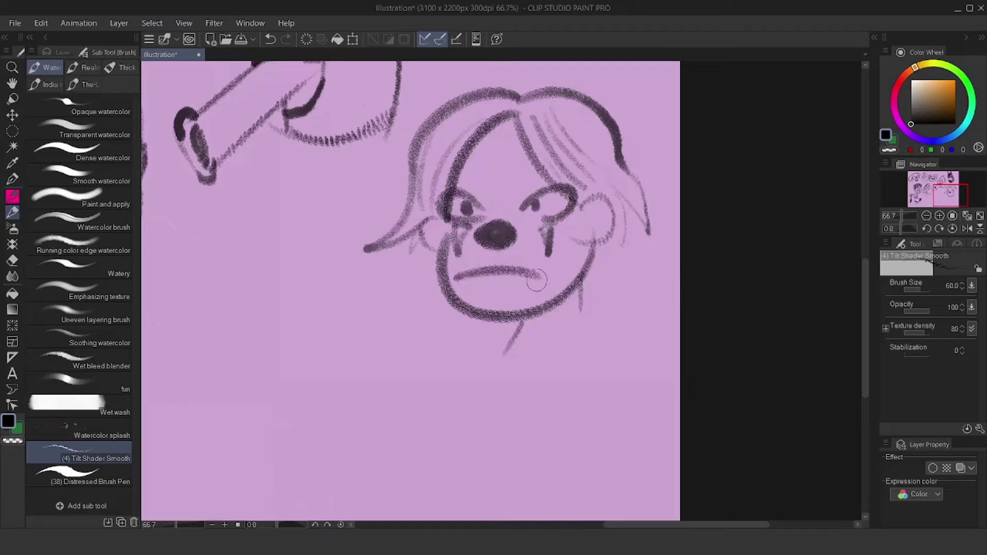
pyautogui.moveTo(453, 265)
pyautogui.mouseDown()
pyautogui.moveTo(478, 245)
pyautogui.moveTo(553, 292)
pyautogui.moveTo(465, 298)
pyautogui.moveTo(447, 268)
pyautogui.mouseUp()
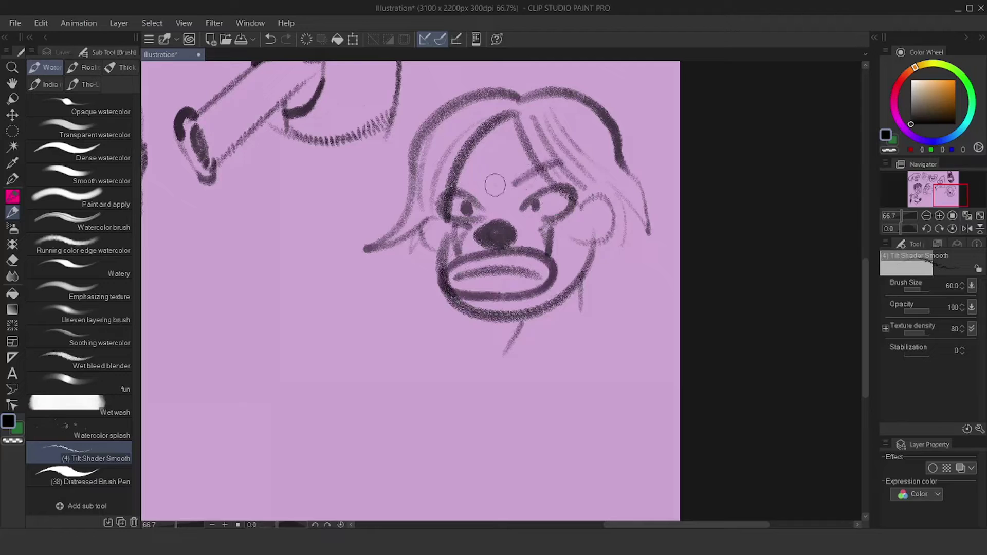
pyautogui.scroll(-1, 462, 202)
pyautogui.scroll(-3, 462, 202)
pyautogui.scroll(4, 501, 238)
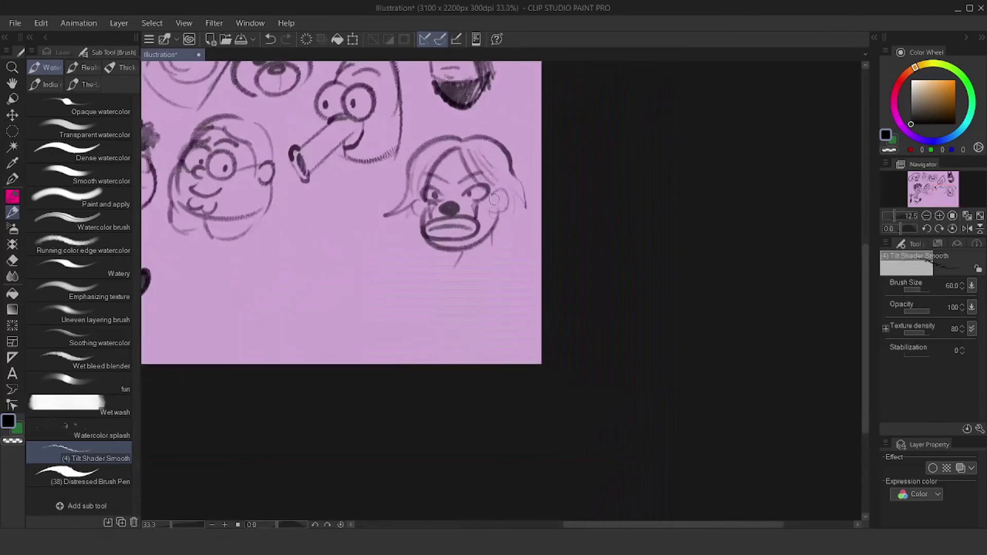
# - Extend the clown's right neck line from the jaw and darken the right ear with an inner ear curve
pyautogui.moveTo(486, 231); pyautogui.dragTo(496, 296)
pyautogui.hotkey('ctrl', 'z')
pyautogui.moveTo(486, 232); pyautogui.dragTo(497, 298)
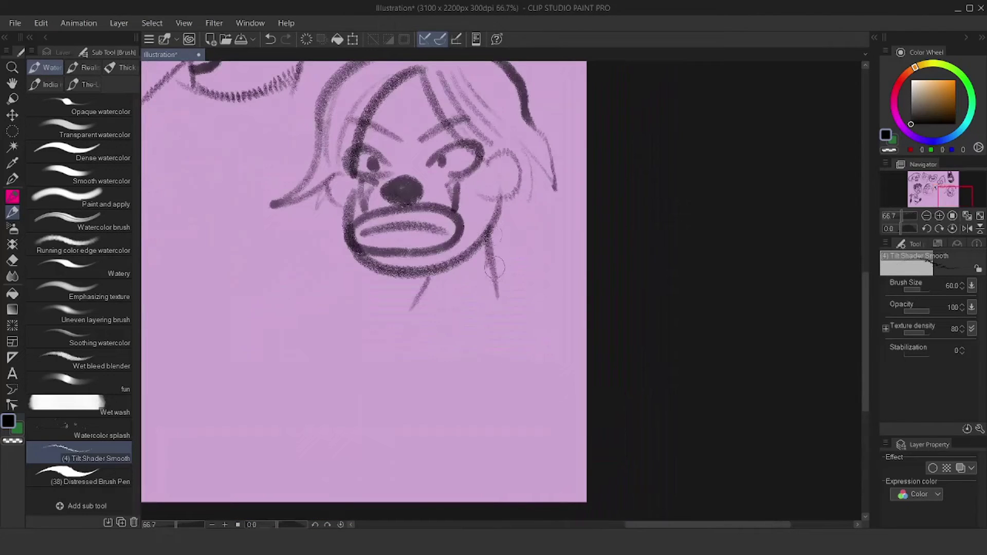
pyautogui.moveTo(507, 169)
pyautogui.mouseDown()
pyautogui.moveTo(497, 189)
pyautogui.moveTo(504, 152)
pyautogui.moveTo(491, 178)
pyautogui.mouseUp()
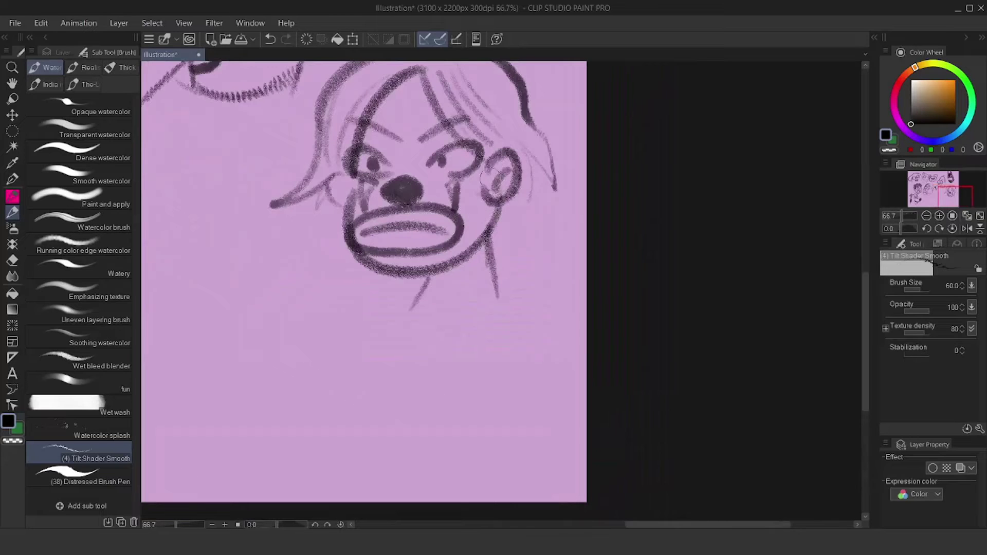
# - Start a new head between the man with glasses and the clown with a curved left cheek and crown
pyautogui.scroll(-3, 523, 157)
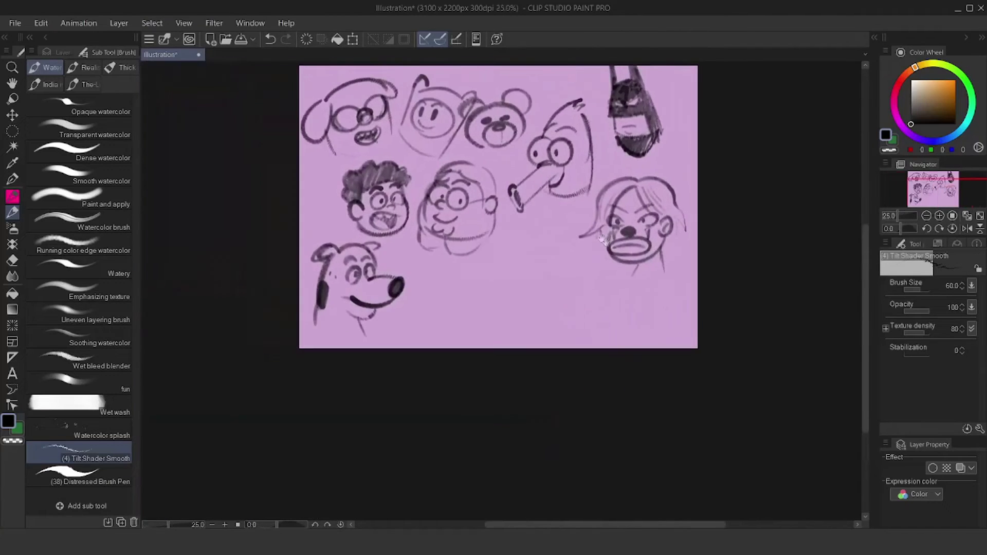
pyautogui.scroll(1, 585, 226)
pyautogui.scroll(1, 557, 224)
pyautogui.scroll(-1, 565, 205)
pyautogui.scroll(2, 558, 206)
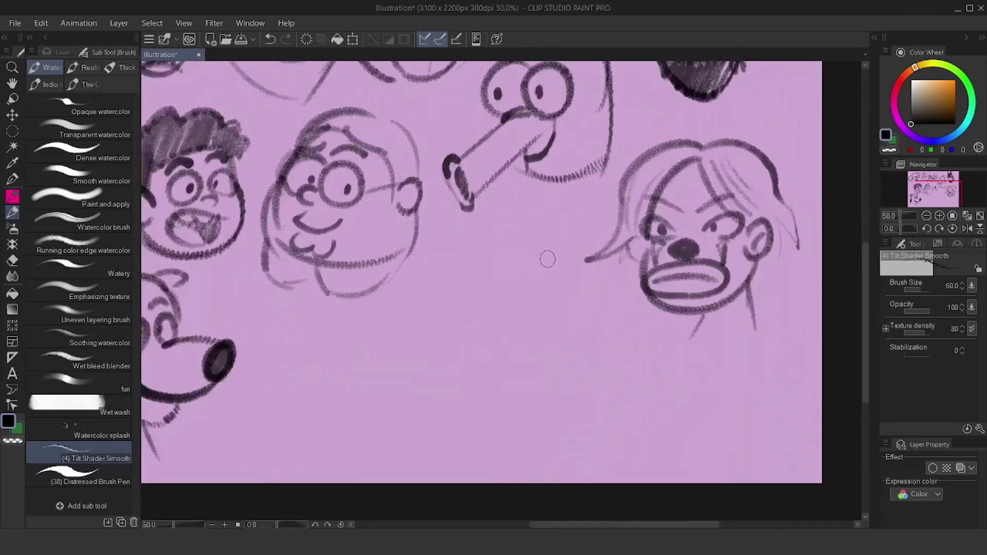
pyautogui.moveTo(505, 314); pyautogui.dragTo(539, 238)
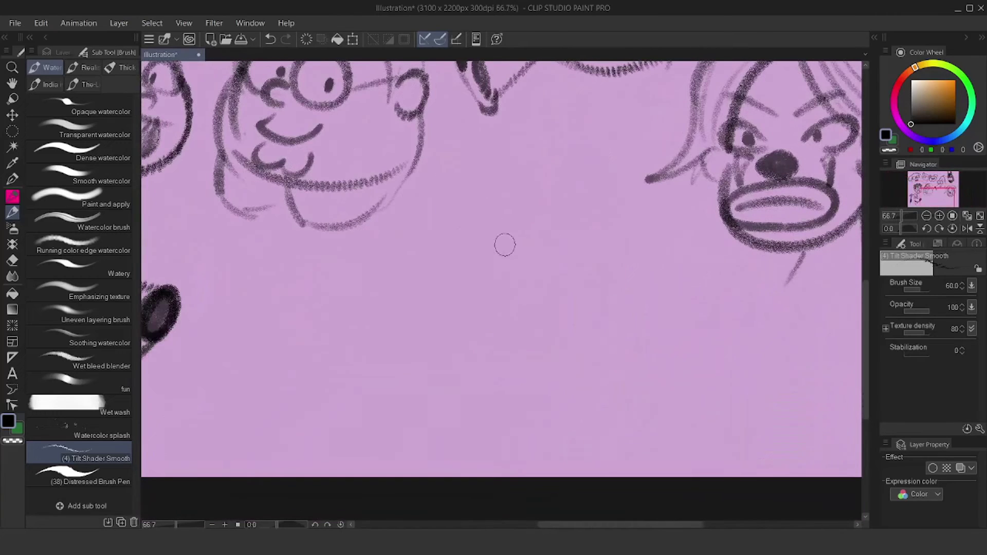
pyautogui.moveTo(451, 244); pyautogui.dragTo(477, 323)
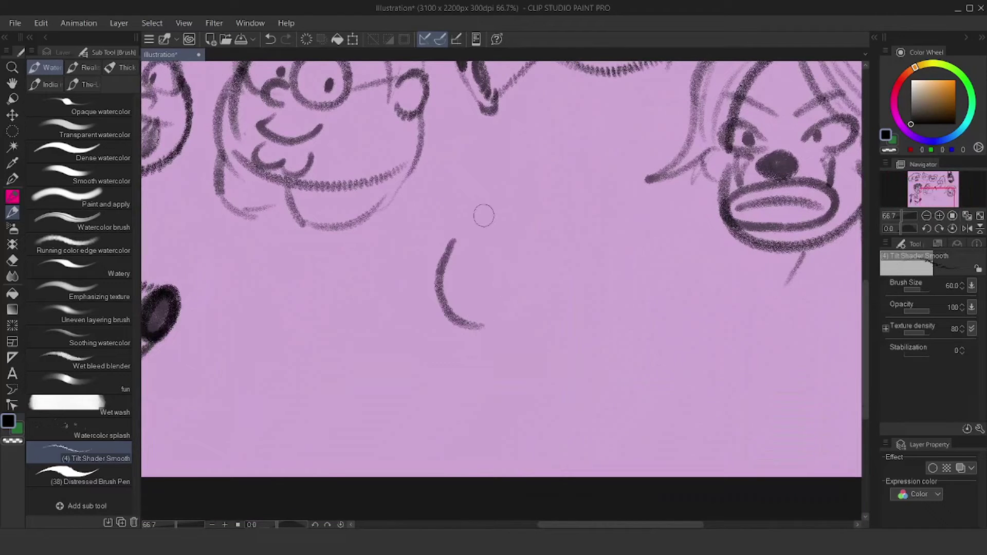
pyautogui.moveTo(445, 238); pyautogui.dragTo(506, 168)
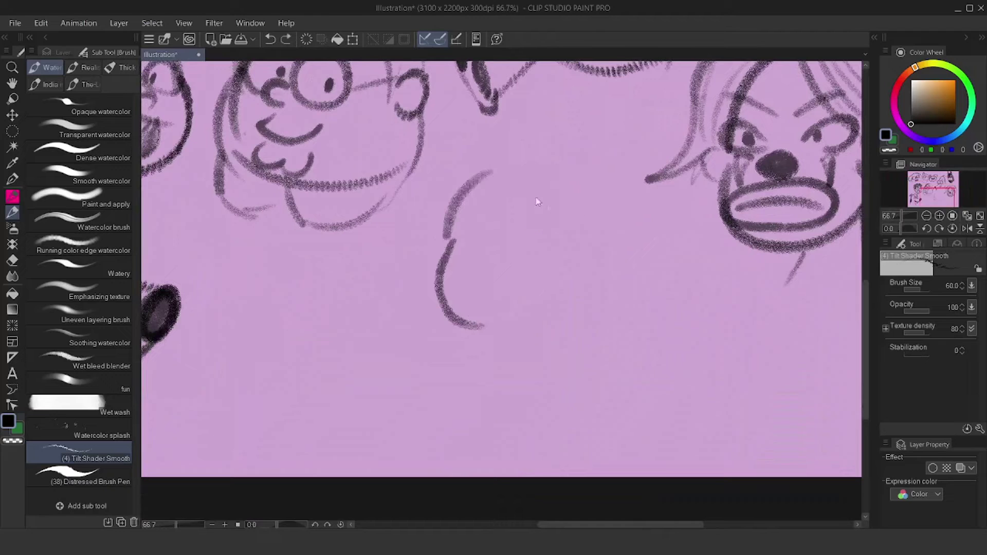
pyautogui.hotkey('ctrl', 'z')
pyautogui.moveTo(454, 233)
pyautogui.mouseDown()
pyautogui.moveTo(517, 180)
pyautogui.moveTo(579, 223)
pyautogui.mouseUp()
# - Draw the new head's long pointed right ear with a shaded tip and the start of the head's right contour
pyautogui.scroll(3, 579, 222)
pyautogui.moveTo(508, 241)
pyautogui.mouseDown()
pyautogui.moveTo(595, 156)
pyautogui.moveTo(570, 265)
pyautogui.mouseUp()
pyautogui.hotkey('ctrl', 'z')
pyautogui.moveTo(594, 159); pyautogui.dragTo(576, 261)
pyautogui.moveTo(555, 184)
pyautogui.mouseDown()
pyautogui.moveTo(592, 194)
pyautogui.moveTo(588, 185)
pyautogui.moveTo(588, 199)
pyautogui.moveTo(576, 189)
pyautogui.moveTo(562, 183)
pyautogui.mouseUp()
pyautogui.hotkey('ctrl', 'z')
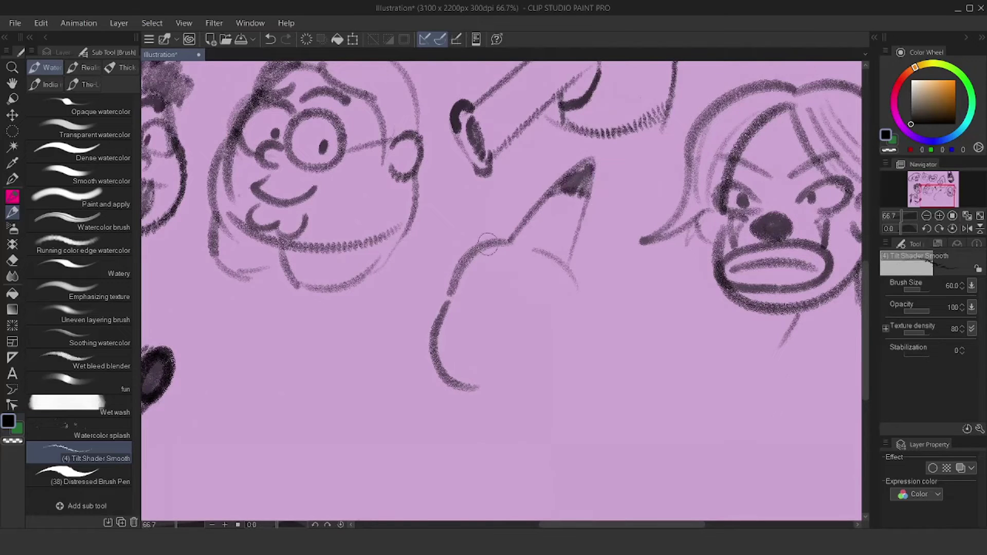
# - Draw the long pointed left ear slanting outward from the top of the new head
pyautogui.moveTo(482, 241); pyautogui.dragTo(437, 191)
pyautogui.hotkey('ctrl', 'z')
pyautogui.moveTo(479, 239); pyautogui.dragTo(409, 173)
pyautogui.moveTo(421, 206); pyautogui.dragTo(459, 301)
pyautogui.hotkey('ctrl', 'z')
pyautogui.moveTo(415, 198); pyautogui.dragTo(447, 270)
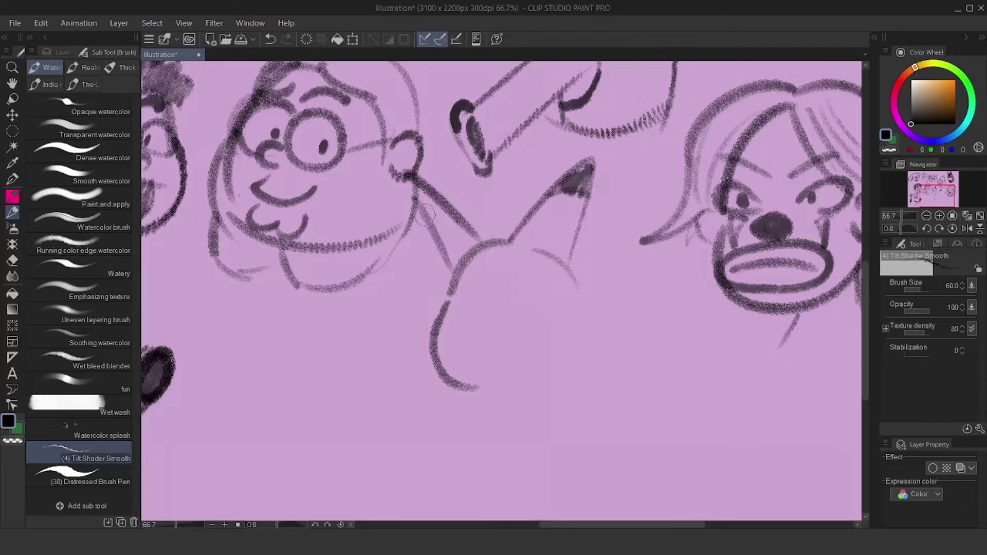
# - Draw the Pikachu-like head's oval eyes, small nose and smile, plus its right contour with a round cheek mark
pyautogui.moveTo(515, 279); pyautogui.dragTo(483, 186)
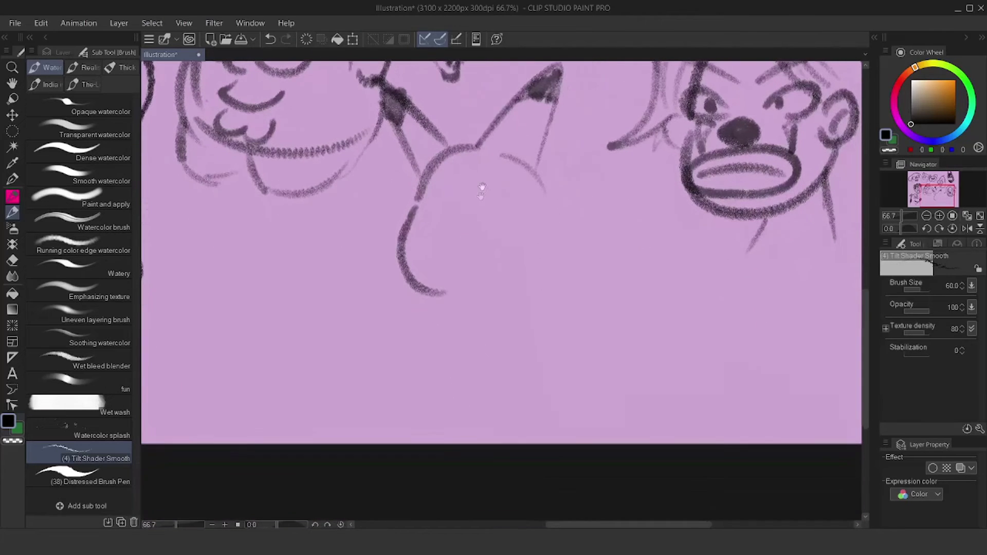
pyautogui.moveTo(452, 235)
pyautogui.mouseDown()
pyautogui.moveTo(484, 186)
pyautogui.moveTo(470, 211)
pyautogui.moveTo(433, 218)
pyautogui.moveTo(445, 207)
pyautogui.moveTo(440, 253)
pyautogui.moveTo(473, 243)
pyautogui.mouseUp()
pyautogui.moveTo(532, 158); pyautogui.dragTo(538, 239)
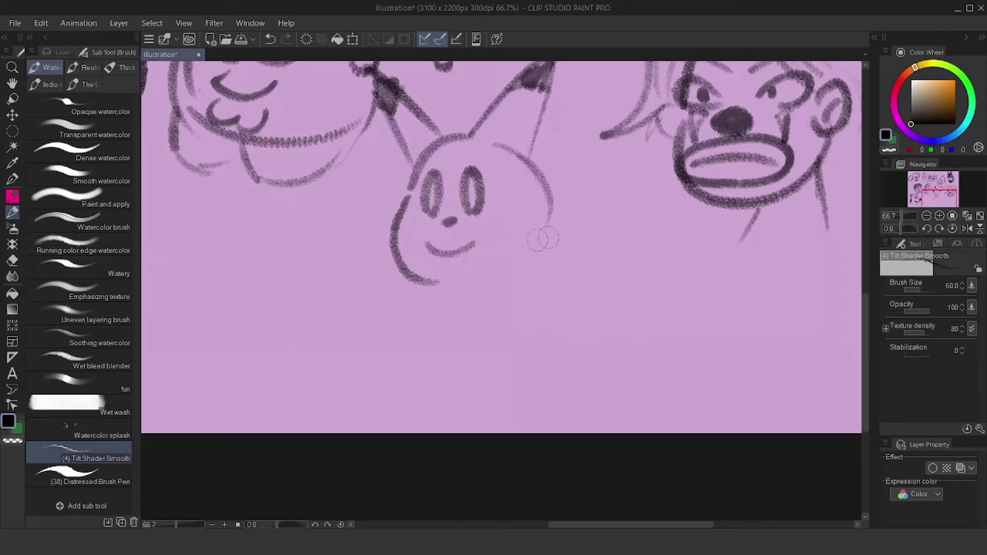
pyautogui.hotkey('ctrl', 'z')
pyautogui.moveTo(526, 161)
pyautogui.mouseDown()
pyautogui.moveTo(544, 234)
pyautogui.moveTo(515, 215)
pyautogui.moveTo(518, 238)
pyautogui.mouseUp()
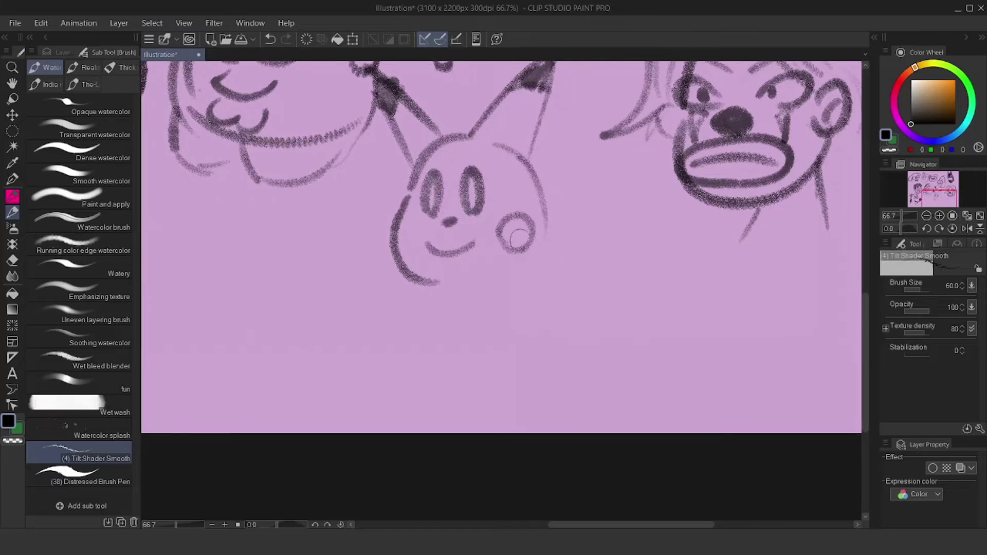
# - Add the round left cheek mark, the curved chin and the lower right side of the Pikachu-like face
pyautogui.moveTo(414, 229)
pyautogui.mouseDown()
pyautogui.moveTo(409, 248)
pyautogui.moveTo(415, 230)
pyautogui.moveTo(524, 260)
pyautogui.mouseUp()
pyautogui.scroll(-3, 500, 216)
pyautogui.scroll(3, 489, 220)
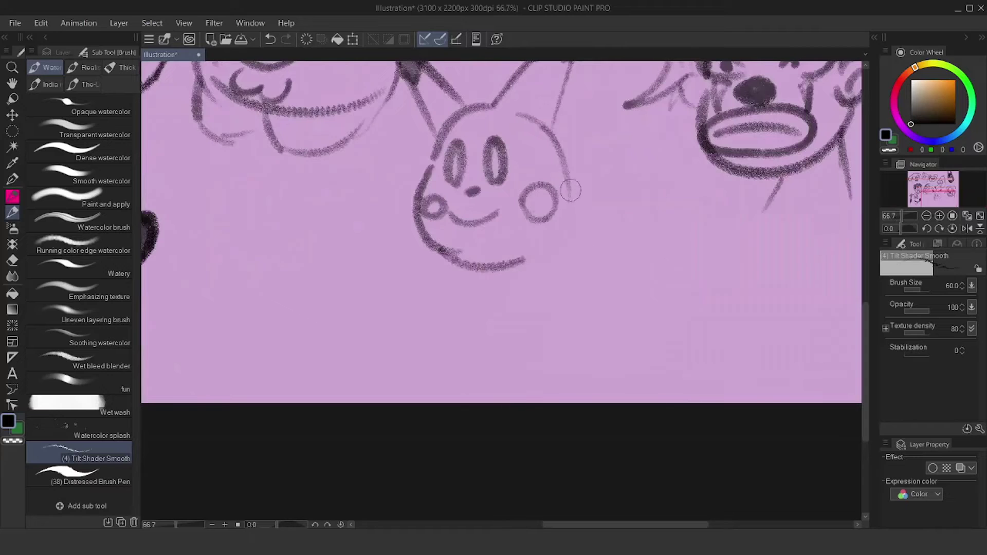
pyautogui.moveTo(570, 190); pyautogui.dragTo(567, 235)
# - Start another head between the long-nosed animal and the Pikachu-like face with two curved side contours and a slanted eyebrow
pyautogui.scroll(-3, 542, 244)
pyautogui.scroll(3, 458, 216)
pyautogui.moveTo(393, 291)
pyautogui.mouseDown()
pyautogui.moveTo(476, 268)
pyautogui.moveTo(450, 258)
pyautogui.moveTo(506, 250)
pyautogui.mouseUp()
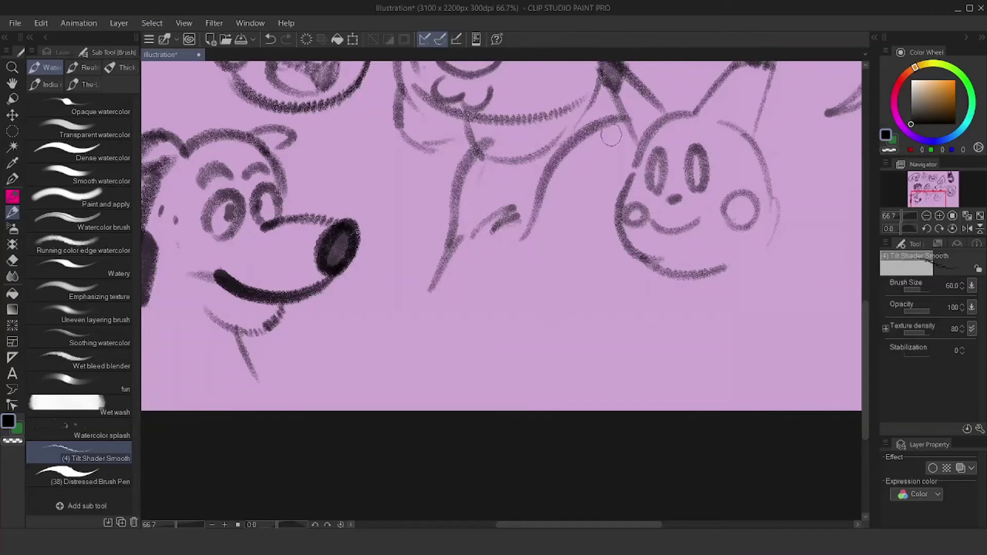
pyautogui.moveTo(619, 123); pyautogui.dragTo(565, 218)
pyautogui.moveTo(582, 185)
pyautogui.mouseDown()
pyautogui.moveTo(540, 254)
pyautogui.moveTo(583, 146)
pyautogui.moveTo(629, 126)
pyautogui.moveTo(568, 224)
pyautogui.moveTo(529, 261)
pyautogui.moveTo(575, 180)
pyautogui.moveTo(614, 141)
pyautogui.mouseUp()
pyautogui.hotkey('ctrl', 'z')
pyautogui.hotkey('ctrl', 'z')
pyautogui.hotkey('ctrl', 'z')
# - Draw the inner line of the new head's right lock and light strokes inside its left contour
pyautogui.moveTo(454, 226)
pyautogui.mouseDown()
pyautogui.moveTo(484, 165)
pyautogui.moveTo(464, 230)
pyautogui.moveTo(487, 153)
pyautogui.moveTo(504, 157)
pyautogui.moveTo(485, 207)
pyautogui.mouseUp()
pyautogui.moveTo(539, 254)
pyautogui.mouseDown()
pyautogui.moveTo(533, 211)
pyautogui.moveTo(525, 239)
pyautogui.mouseUp()
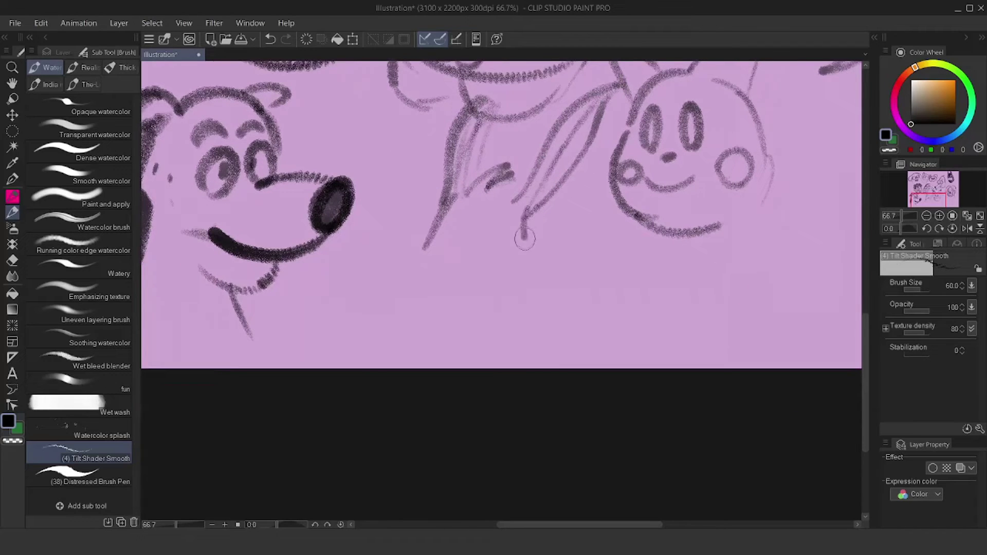
pyautogui.moveTo(461, 194); pyautogui.dragTo(438, 245)
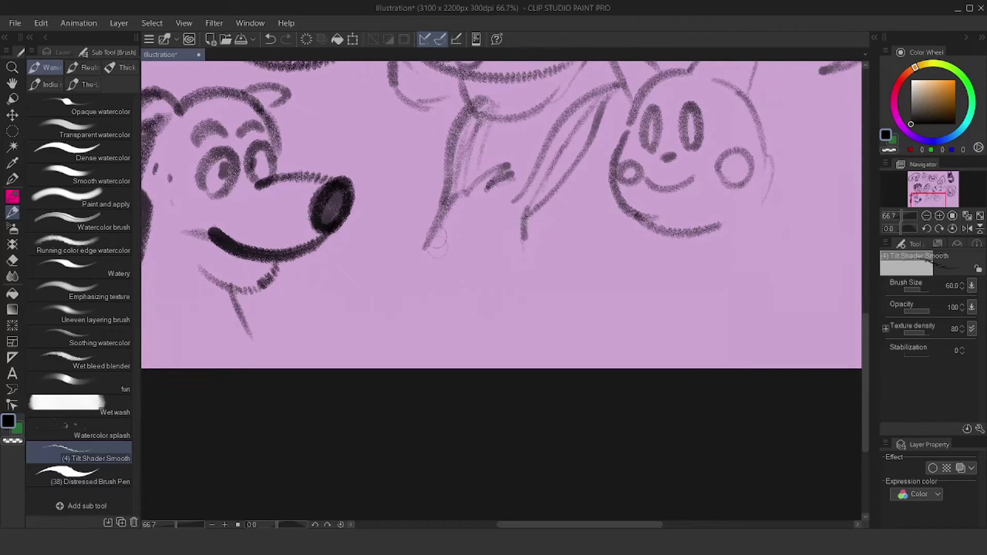